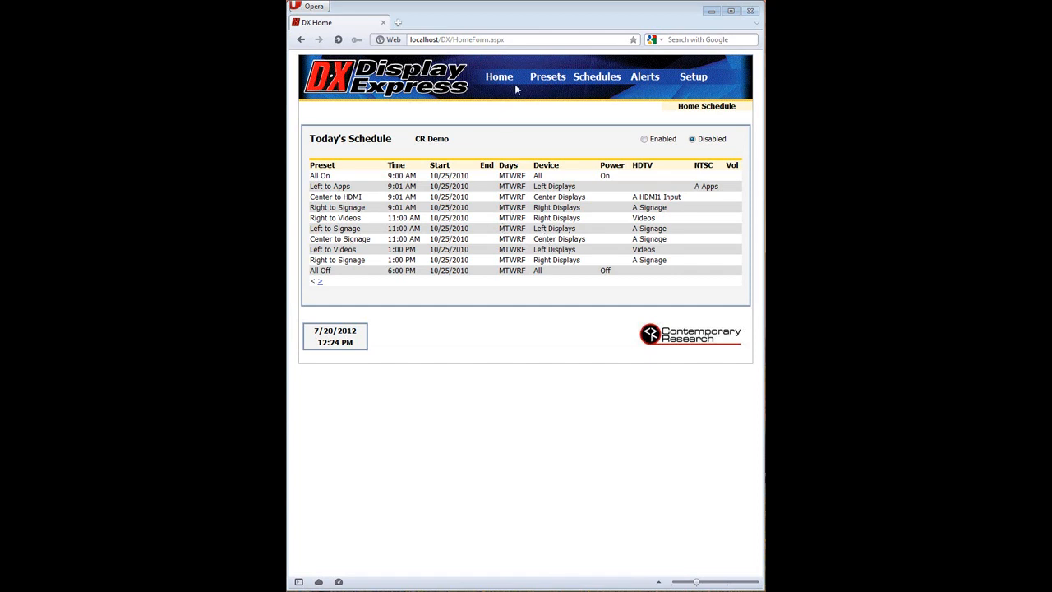
# Step: Open the All On preset in the basic preset editor and set its power command to On
pyautogui.moveTo(528, 83)
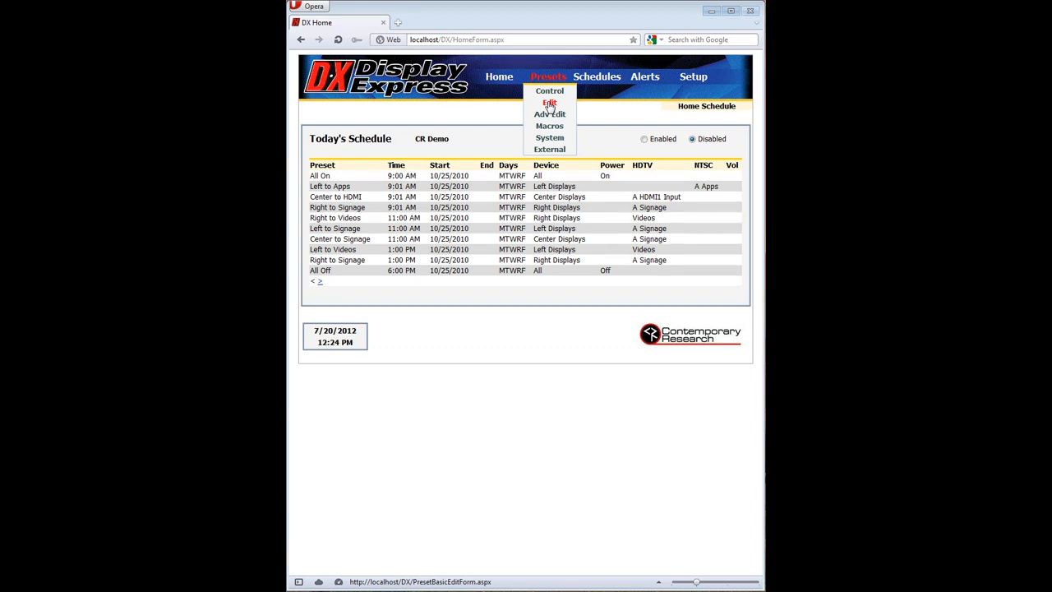
pyautogui.click(550, 103)
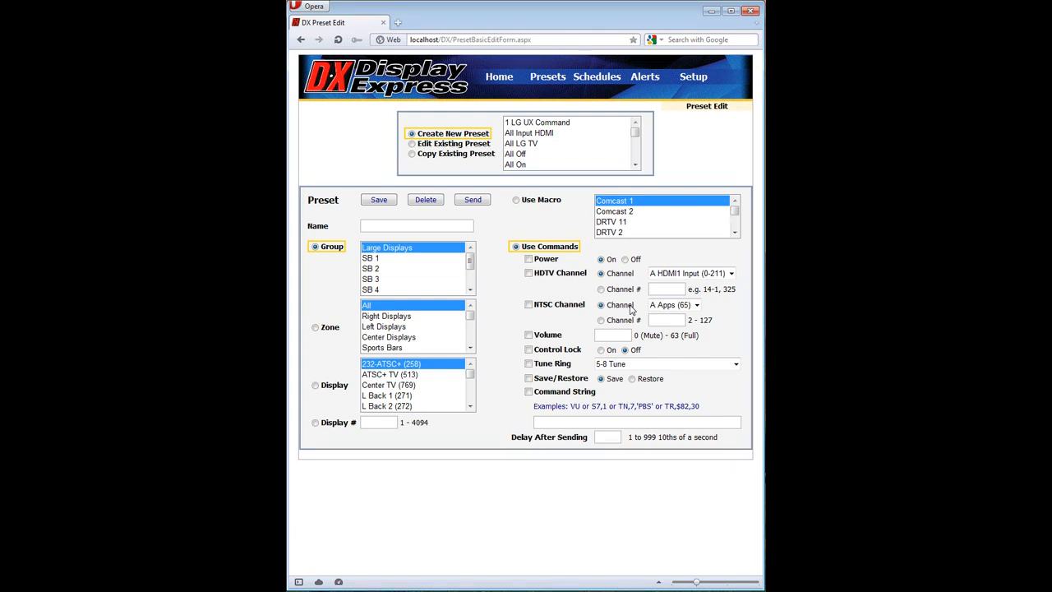
pyautogui.click(518, 164)
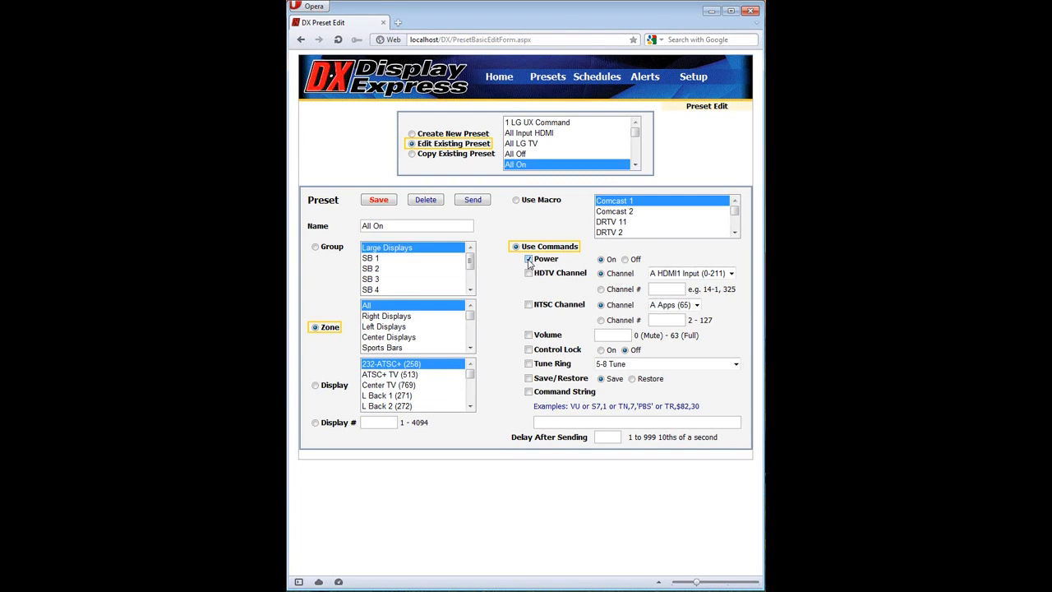
pyautogui.click(624, 260)
pyautogui.click(601, 260)
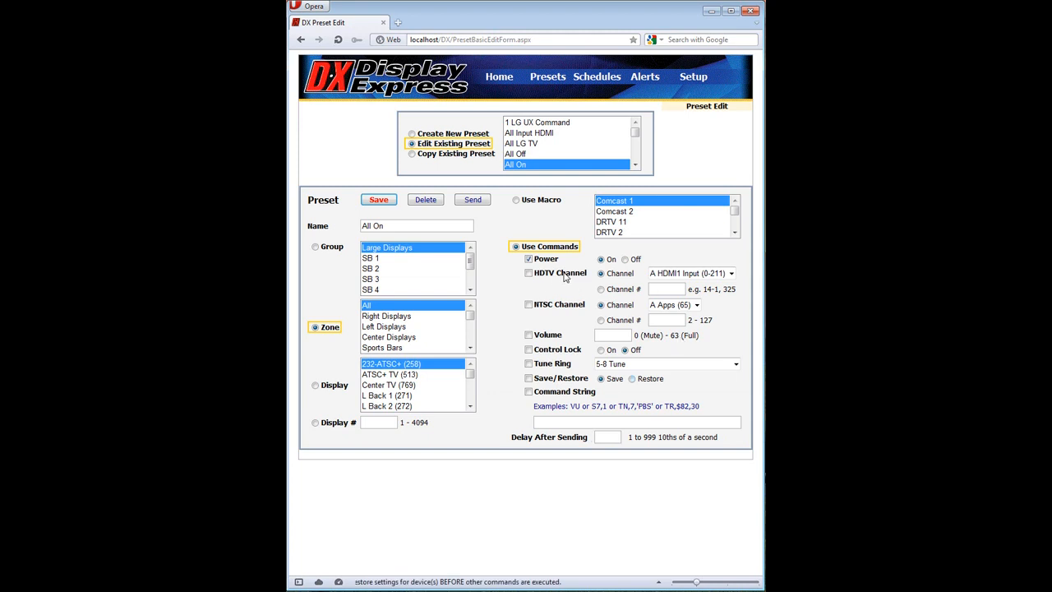
# Step: Enable the HDTV Channel command by channel number and the NTSC Channel command with A Apps (65)
pyautogui.click(730, 276)
pyautogui.click(728, 281)
pyautogui.click(675, 289)
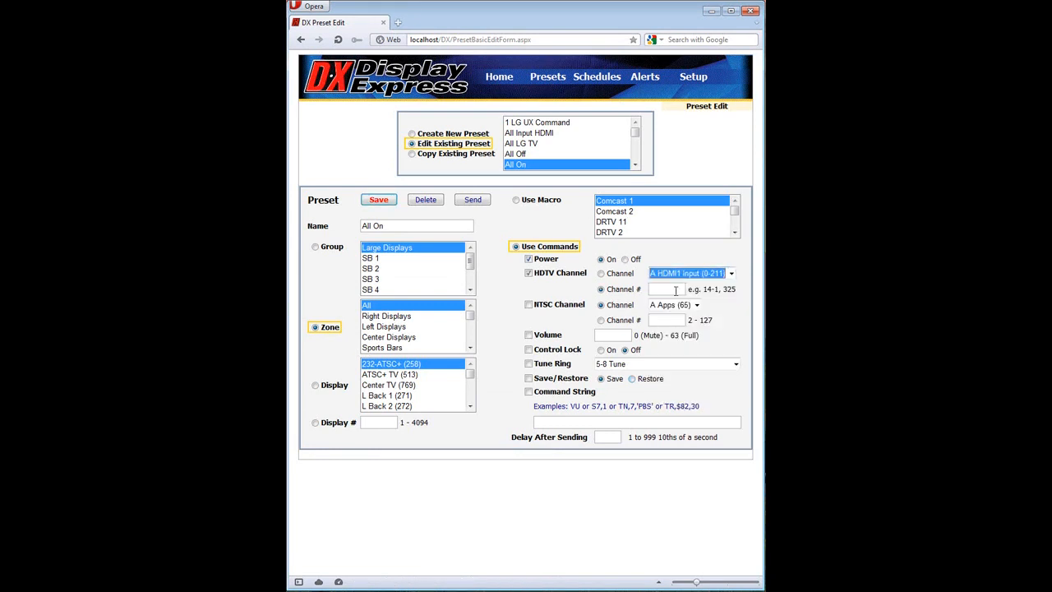
pyautogui.click(529, 305)
pyautogui.click(695, 306)
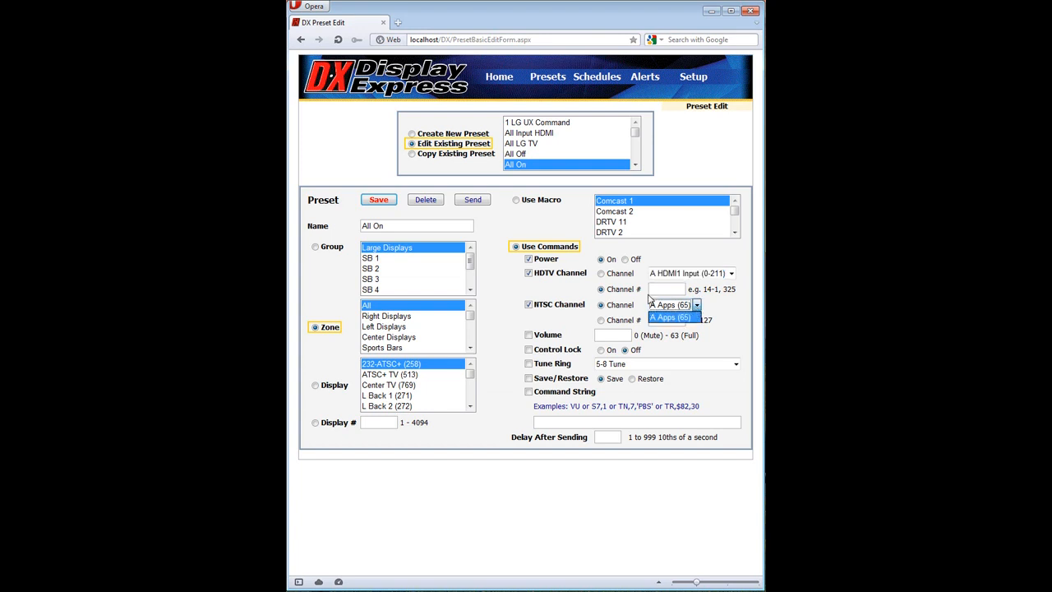
# Step: Enable the Volume command, trying 63 before entering 0, and enable the Control Lock command
pyautogui.click(530, 335)
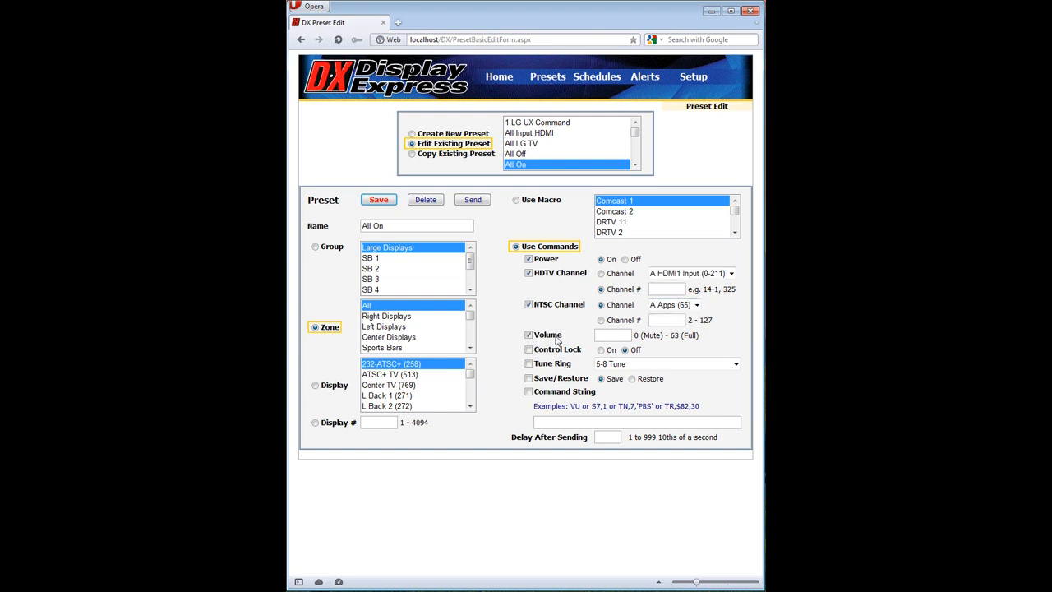
pyautogui.click(619, 335)
pyautogui.write('63')
pyautogui.doubleClick(608, 335)
pyautogui.write('0')
pyautogui.click(571, 351)
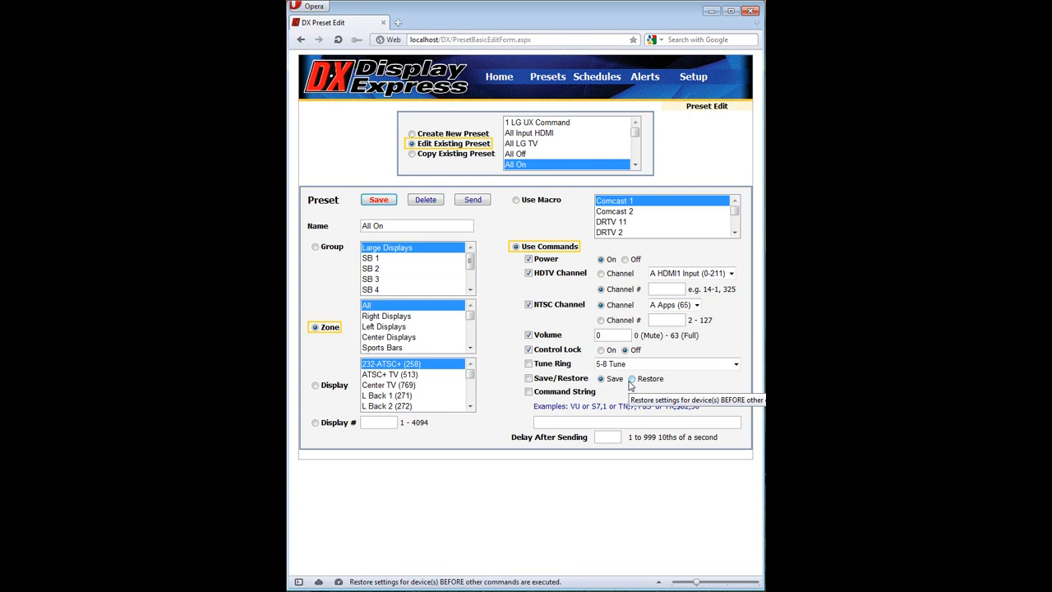
# Step: Try a Command String starting with "UX,", erase it and disable the Command String option
pyautogui.click(528, 391)
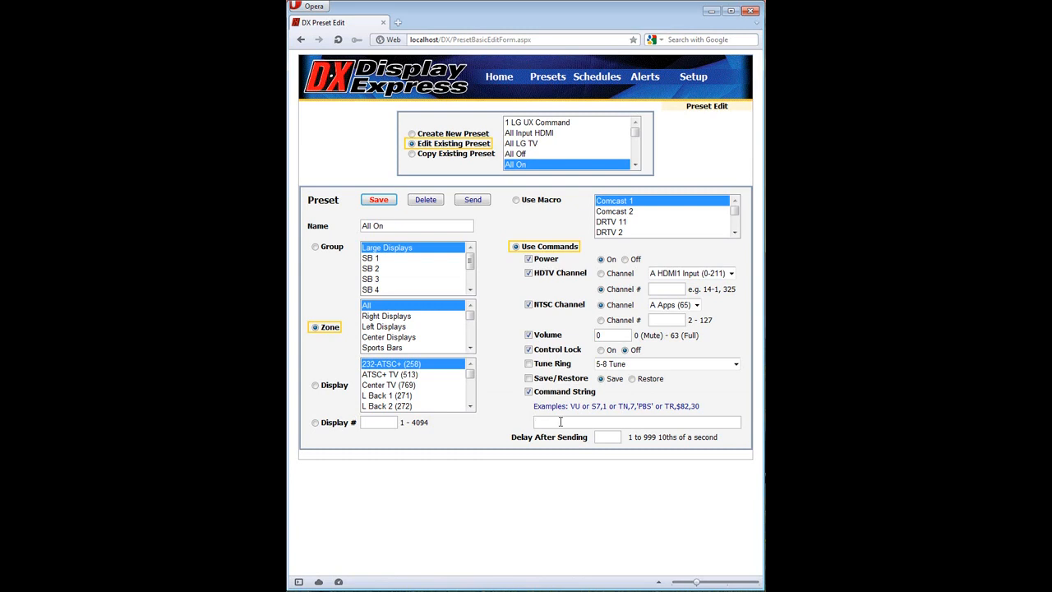
pyautogui.click(561, 422)
pyautogui.write('UX,')
pyautogui.press('BackSpace')
pyautogui.press('BackSpace')
pyautogui.press('BackSpace')
pyautogui.press('BackSpace')
pyautogui.click(529, 391)
# Step: Remove the Control Lock, NTSC Channel, Volume and HDTV Channel commands from the All On preset and save it
pyautogui.click(528, 349)
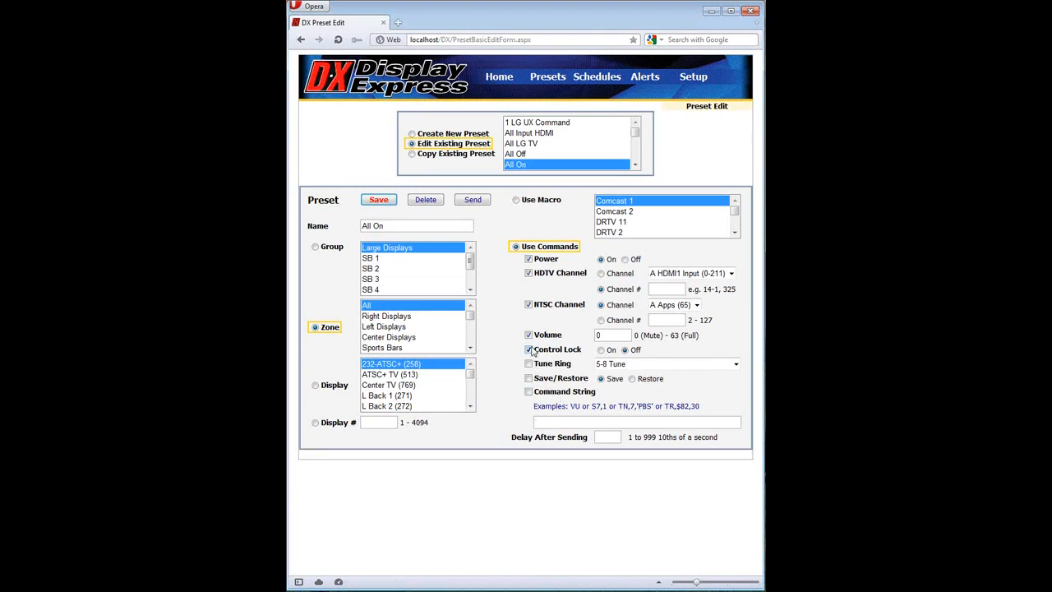
pyautogui.click(529, 305)
pyautogui.click(528, 334)
pyautogui.click(528, 274)
pyautogui.click(391, 203)
# Step: Start a copy of the Left to Apps preset for the Center Displays zone and discard it unsaved
pyautogui.moveTo(637, 138); pyautogui.dragTo(637, 142)
pyautogui.click(542, 164)
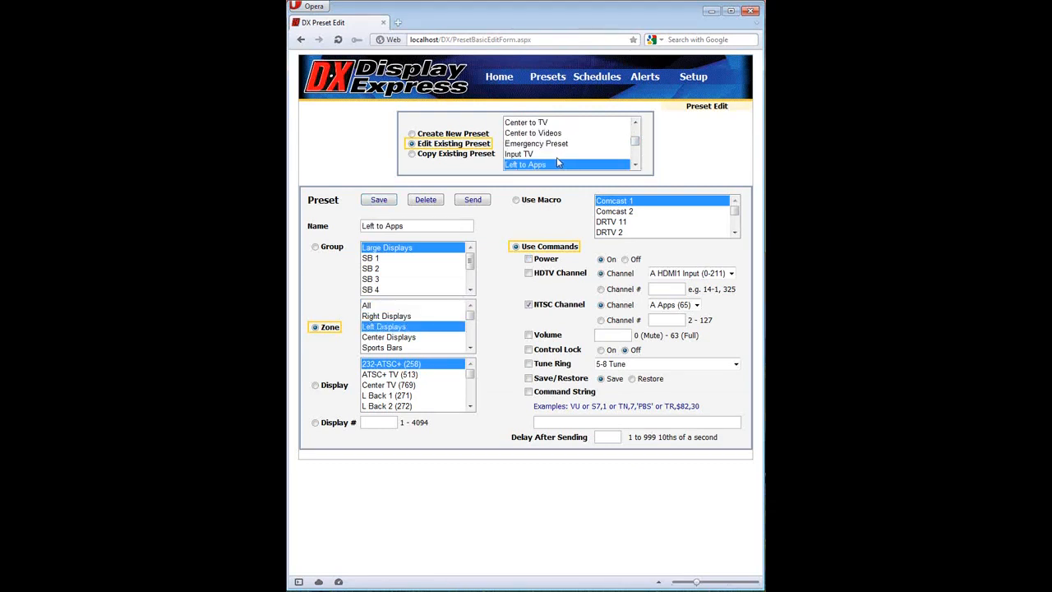
pyautogui.click(476, 156)
pyautogui.click(428, 227)
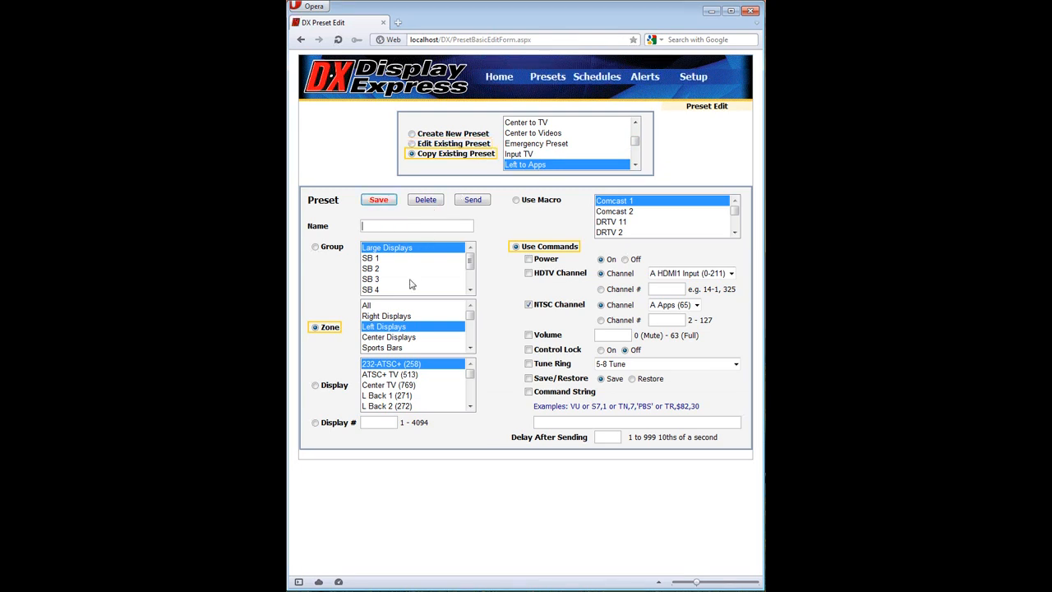
pyautogui.click(397, 338)
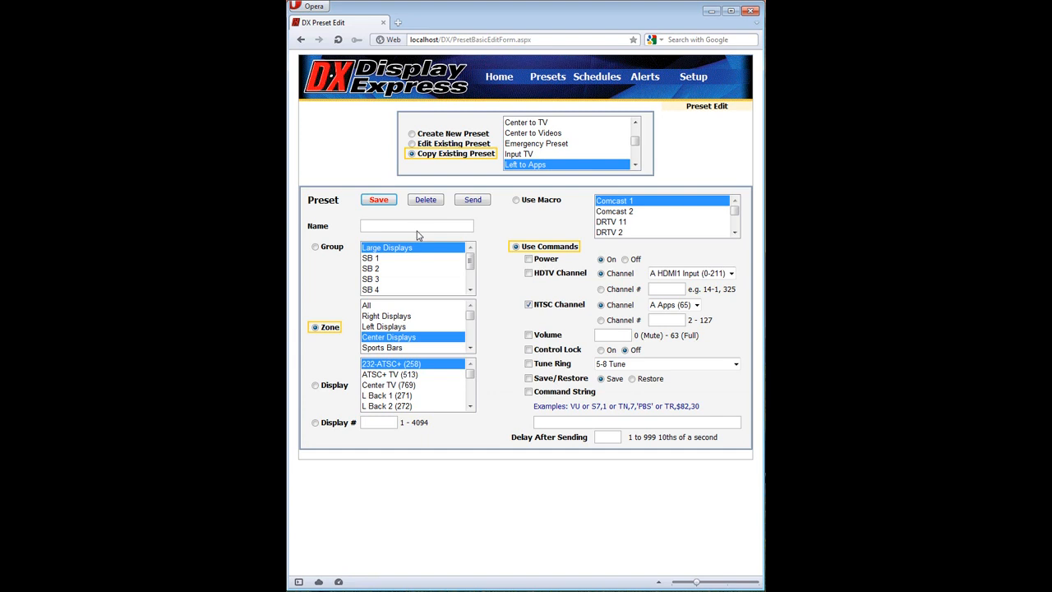
pyautogui.click(412, 134)
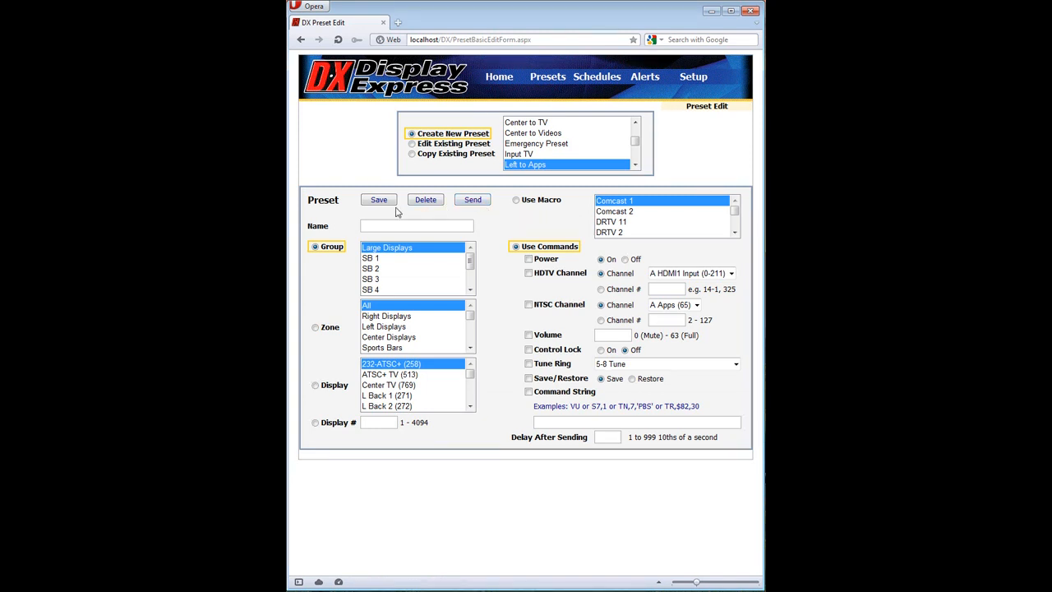
pyautogui.click(516, 155)
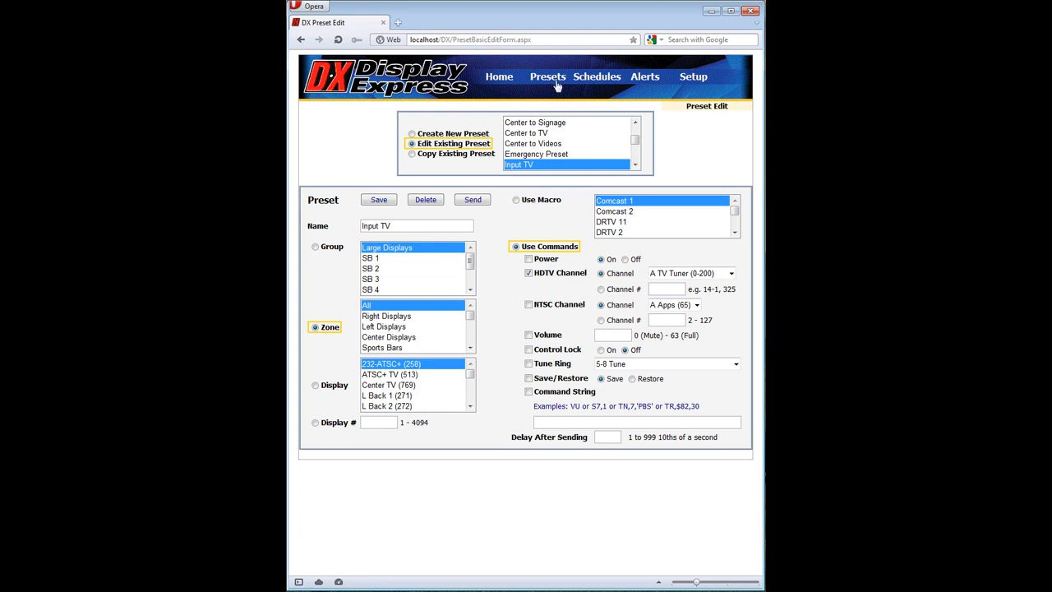
# Step: Open the advanced preset editor and load the Matrix Preset for editing
pyautogui.moveTo(557, 85)
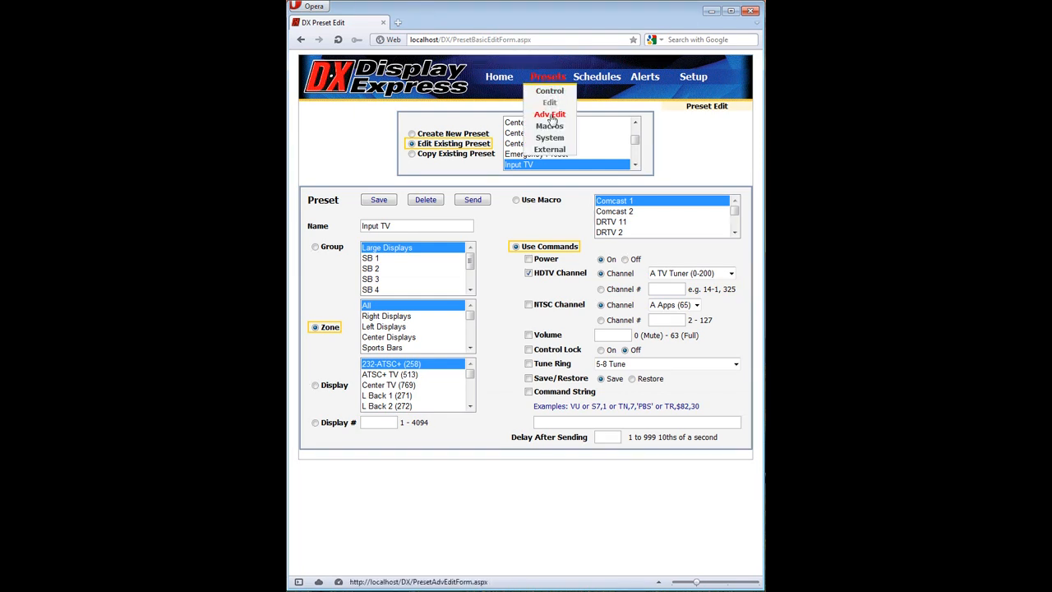
pyautogui.click(551, 117)
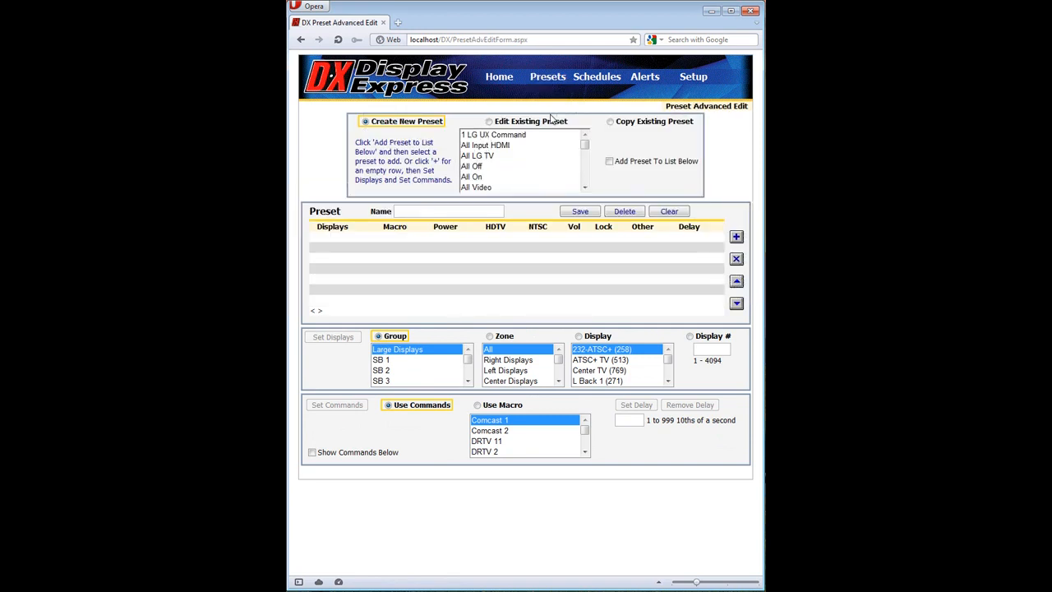
pyautogui.click(584, 187)
pyautogui.click(584, 188)
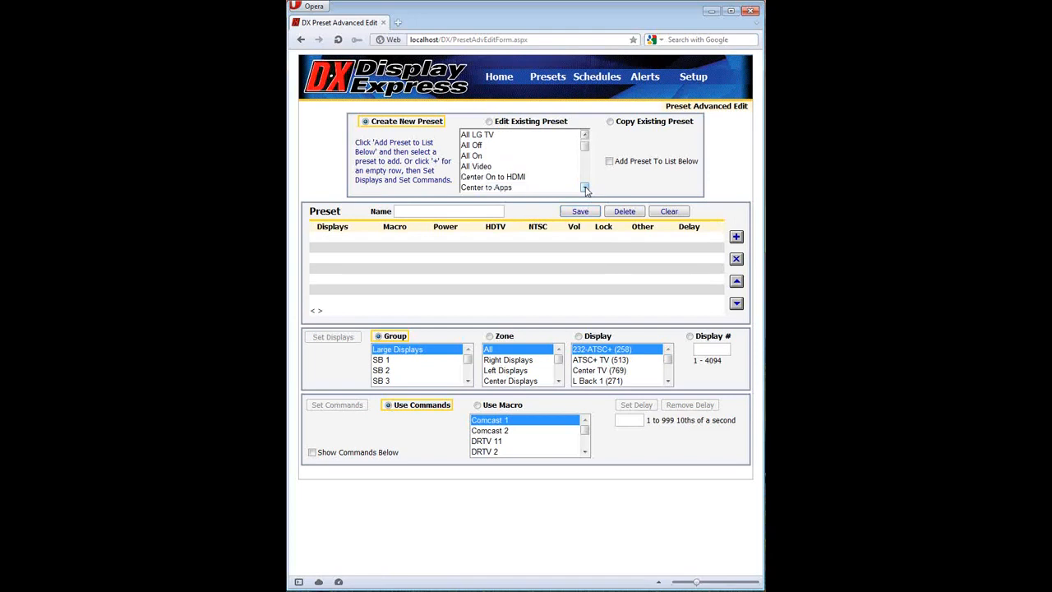
pyautogui.click(584, 187)
pyautogui.click(584, 187)
pyautogui.click(584, 187)
pyautogui.click(584, 188)
pyautogui.click(584, 187)
pyautogui.click(584, 188)
pyautogui.click(584, 187)
pyautogui.click(584, 187)
pyautogui.click(584, 187)
pyautogui.click(585, 188)
pyautogui.click(584, 187)
pyautogui.click(584, 187)
pyautogui.click(584, 187)
pyautogui.click(584, 187)
pyautogui.click(584, 187)
pyautogui.click(585, 187)
pyautogui.click(485, 176)
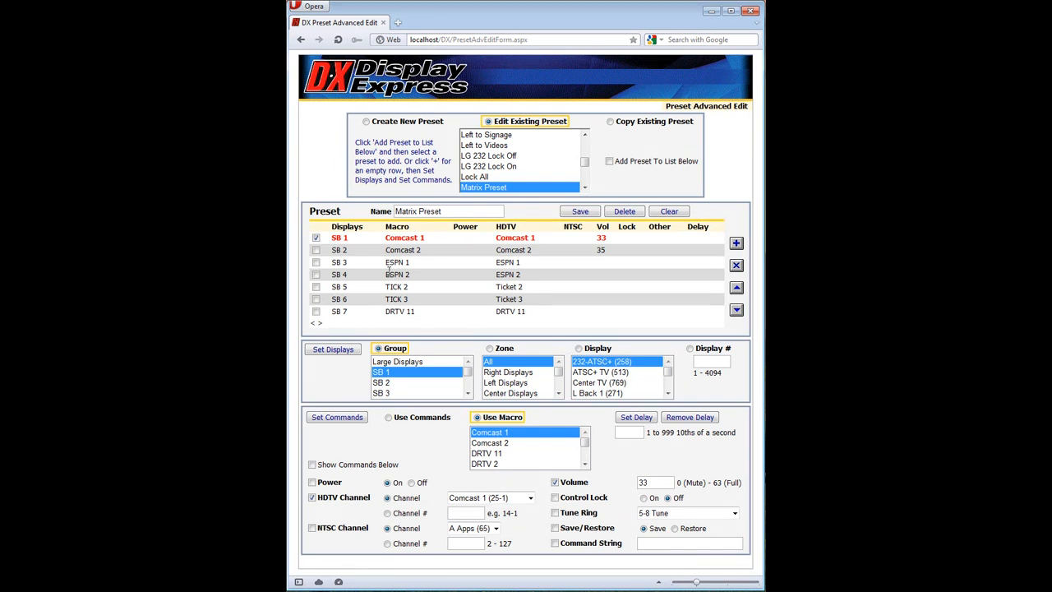
# Step: In the Matrix Preset, replace SB 4's macro with direct commands tuning the HDTV channel to House (5-1), and save the preset
pyautogui.click(317, 251)
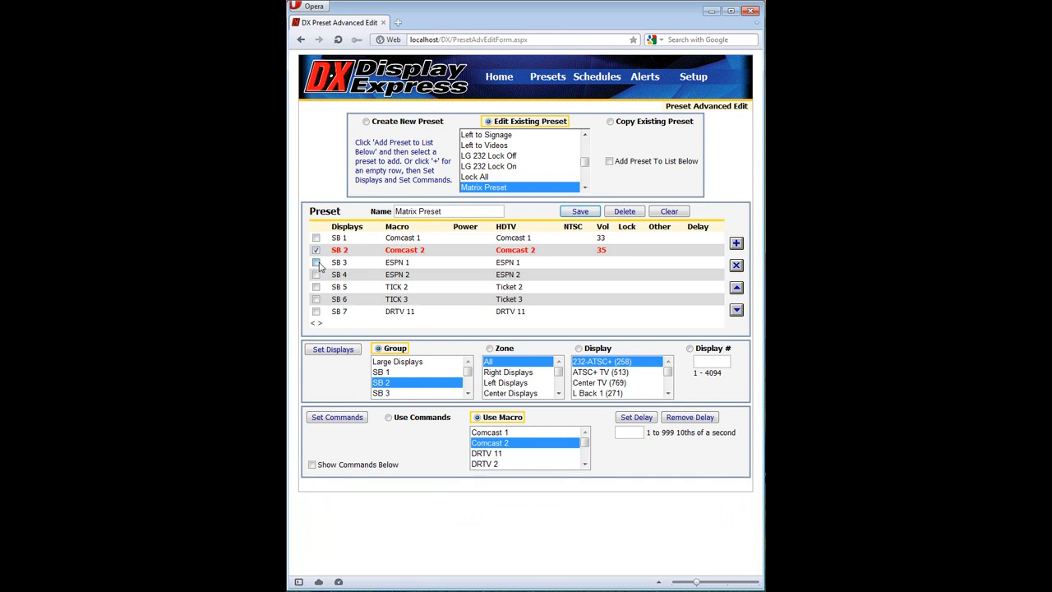
pyautogui.click(317, 262)
pyautogui.click(316, 275)
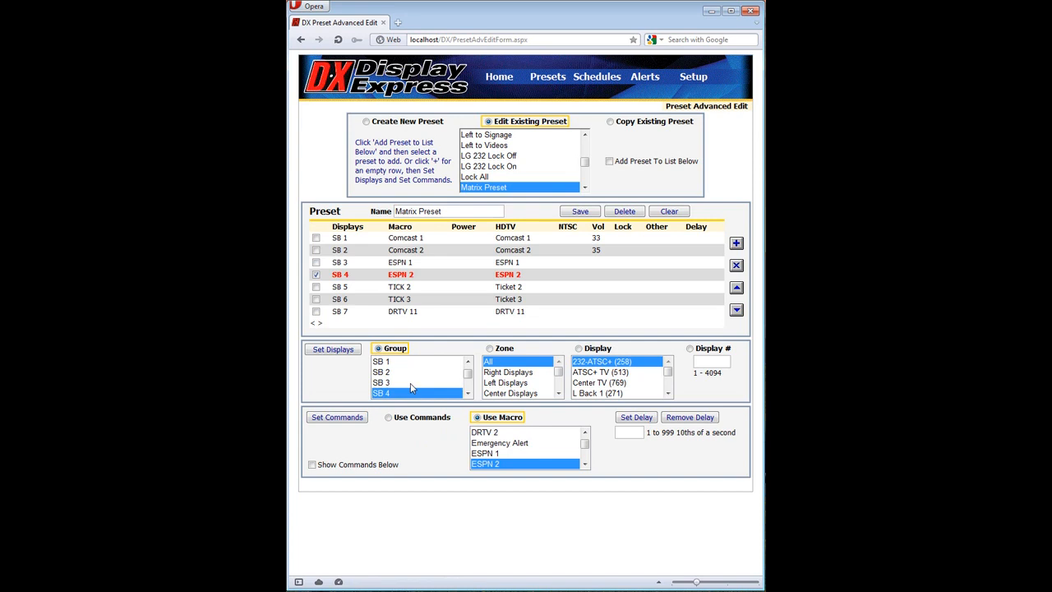
pyautogui.click(312, 465)
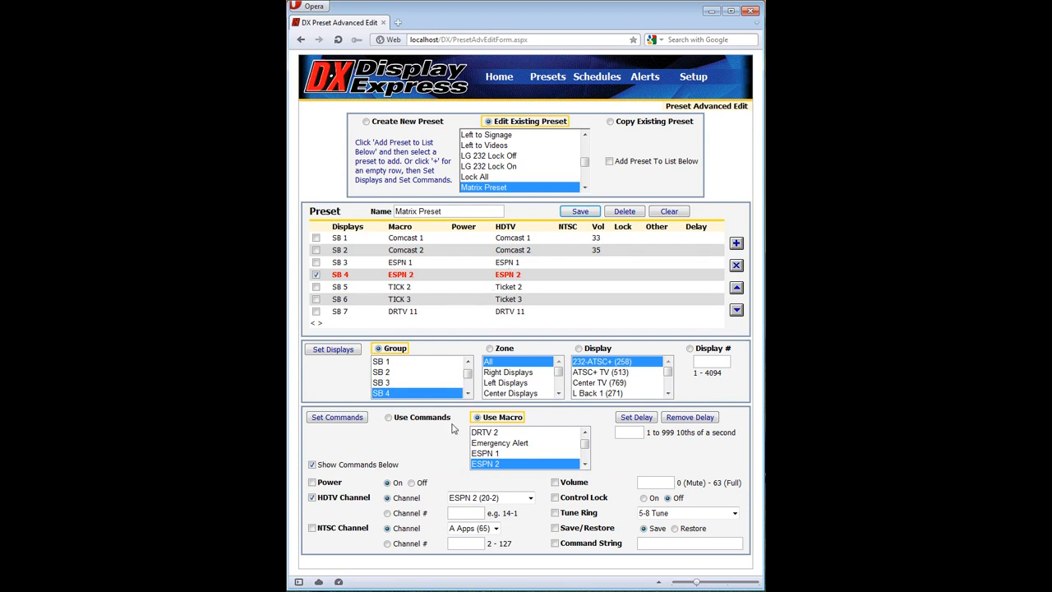
pyautogui.click(531, 499)
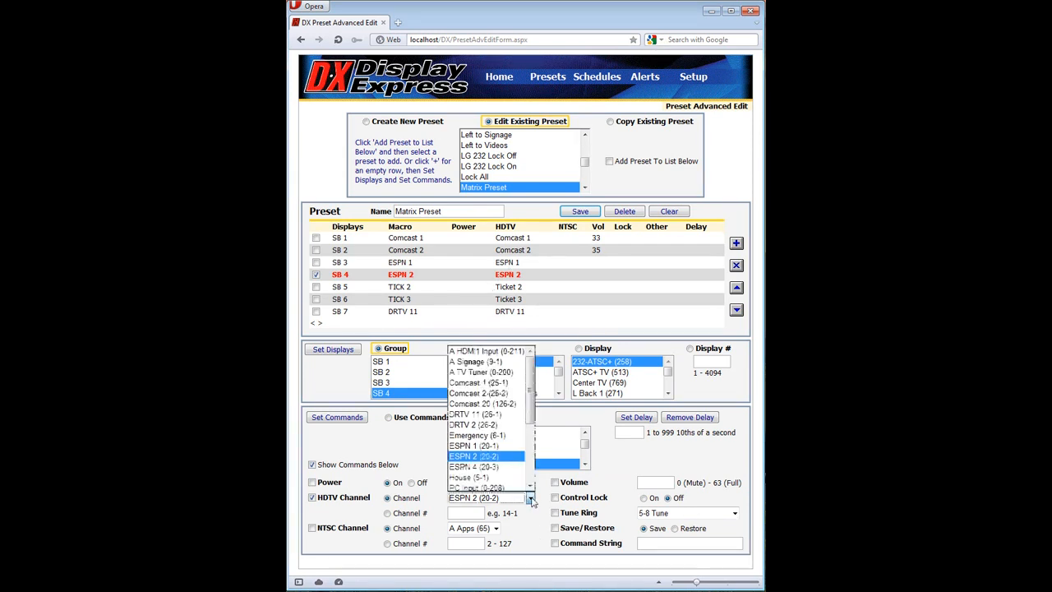
pyautogui.click(498, 480)
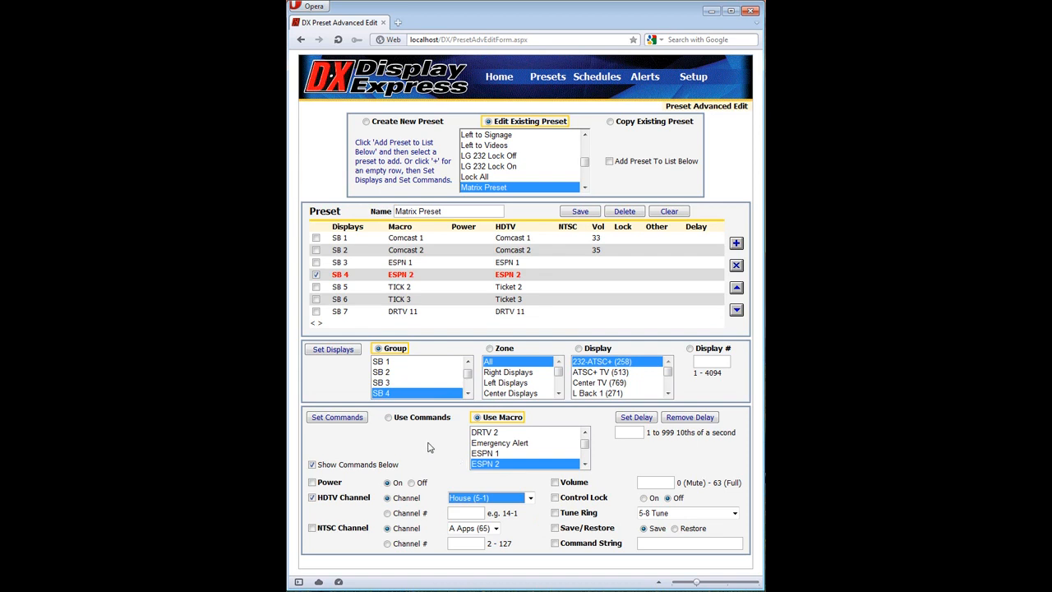
pyautogui.click(356, 418)
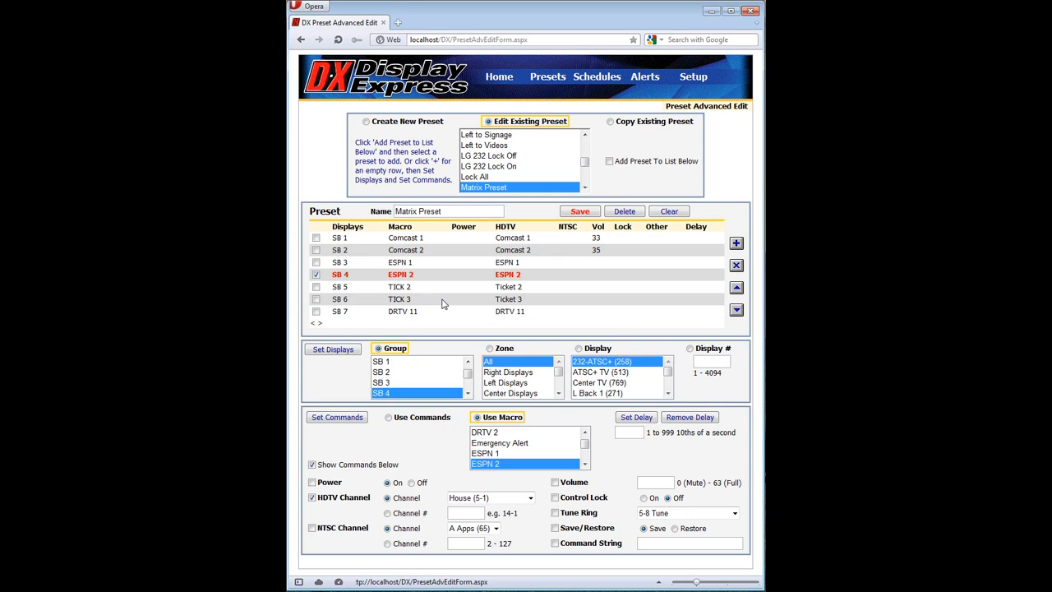
pyautogui.click(389, 417)
pyautogui.click(336, 419)
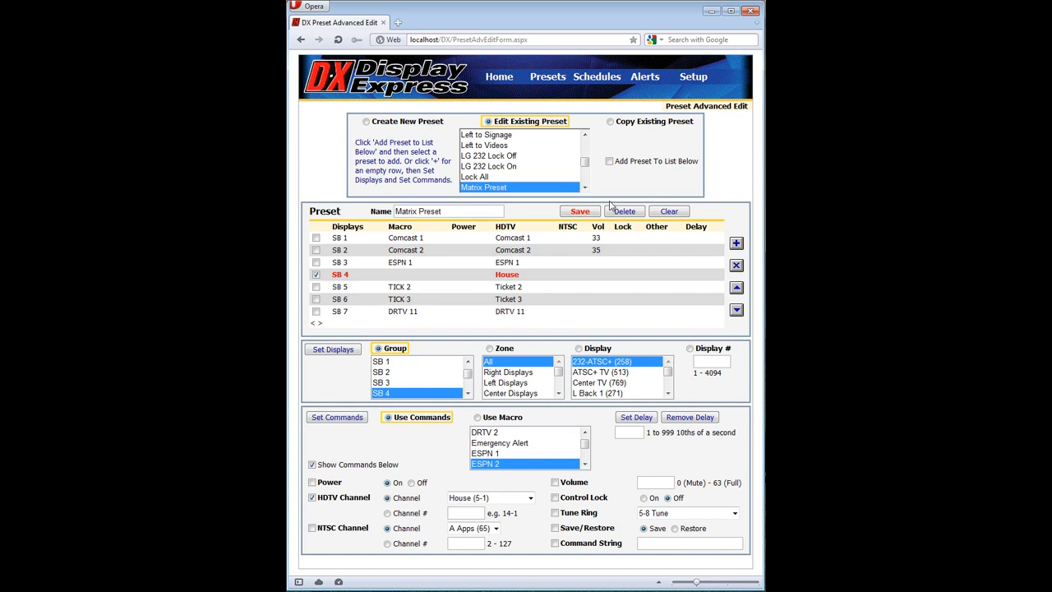
pyautogui.click(579, 212)
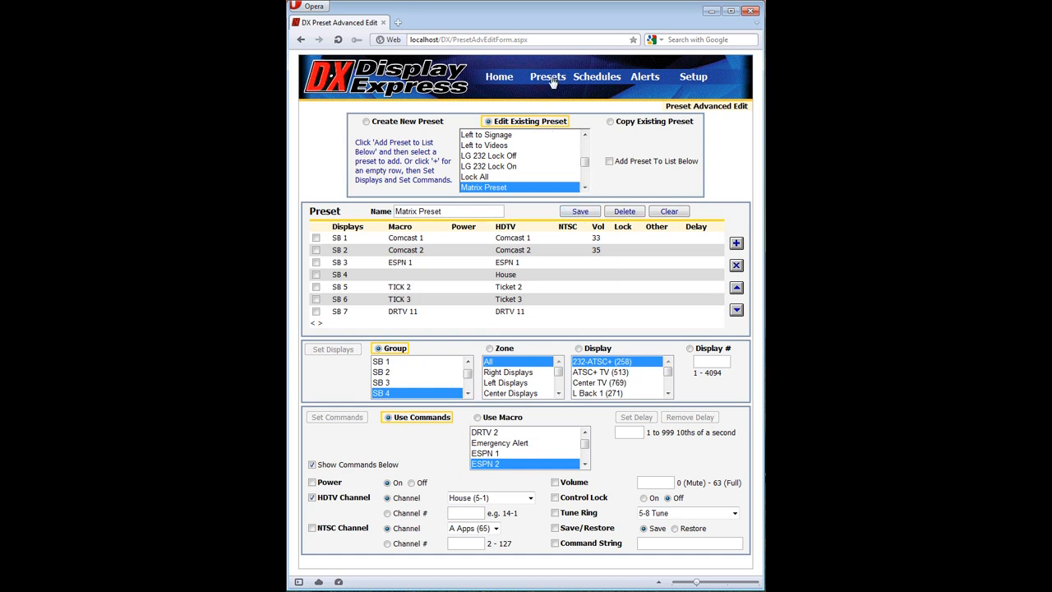
# Step: Open the macro editor and load the Comcast 1 macro for editing
pyautogui.moveTo(552, 79)
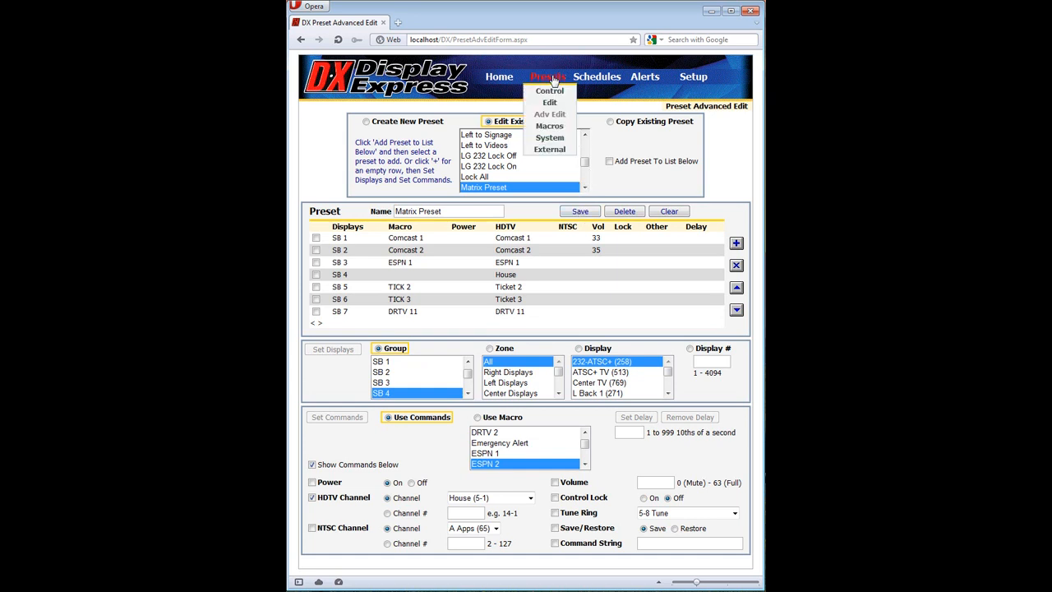
pyautogui.click(551, 128)
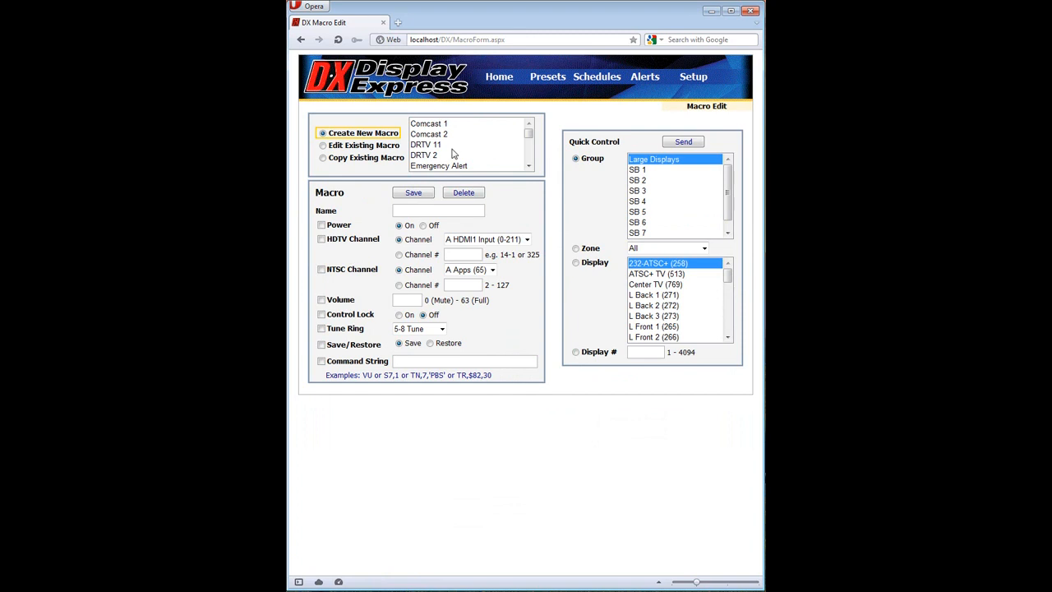
pyautogui.click(391, 148)
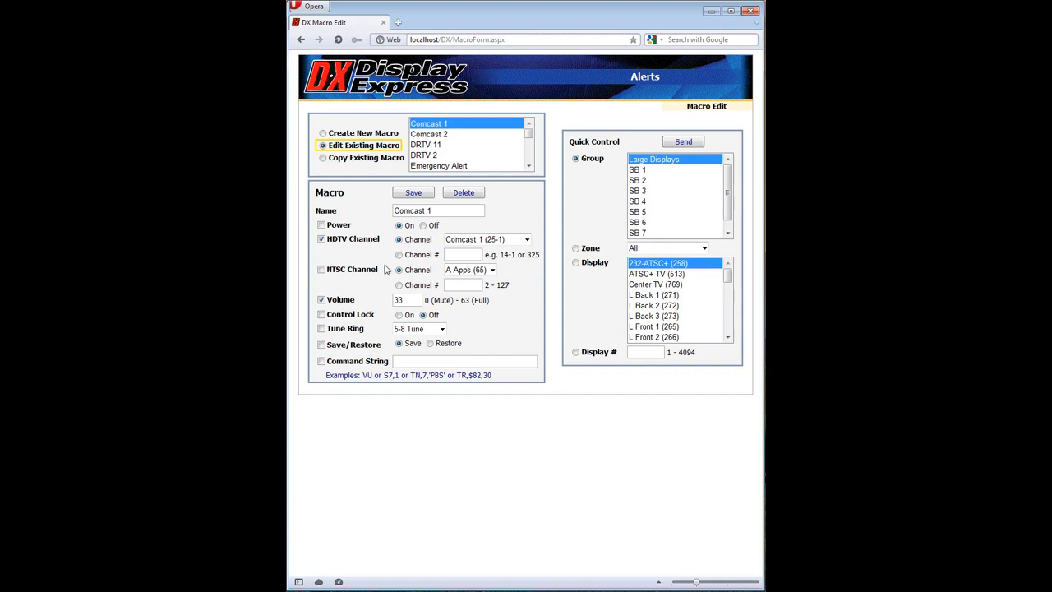
pyautogui.click(406, 299)
# Step: Try to send the Comcast 1 macro to the SB 3 group, and save the macro with Command String disabled
pyautogui.click(417, 361)
pyautogui.click(633, 191)
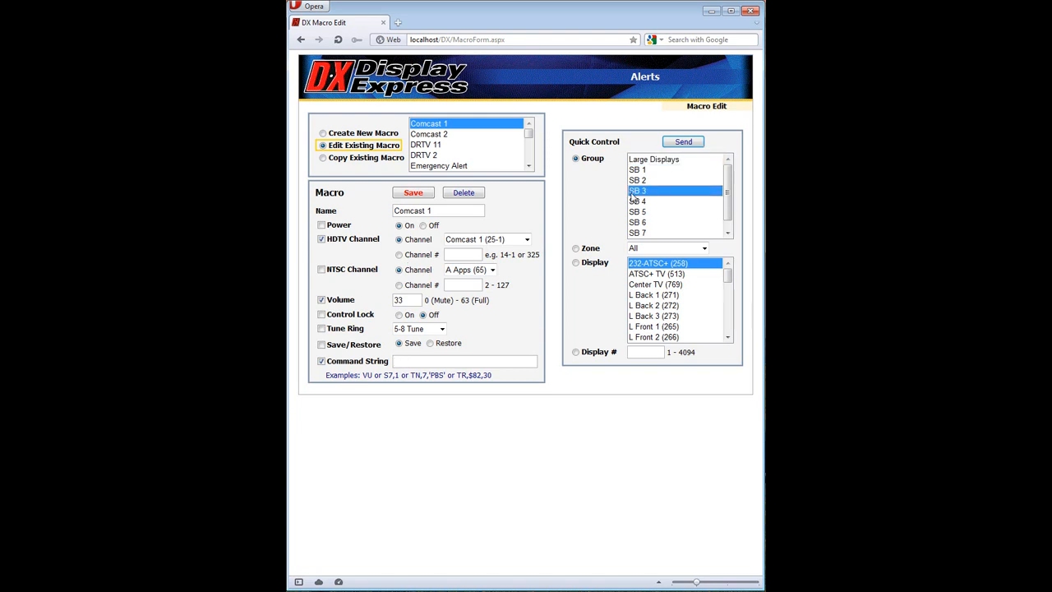
pyautogui.click(689, 143)
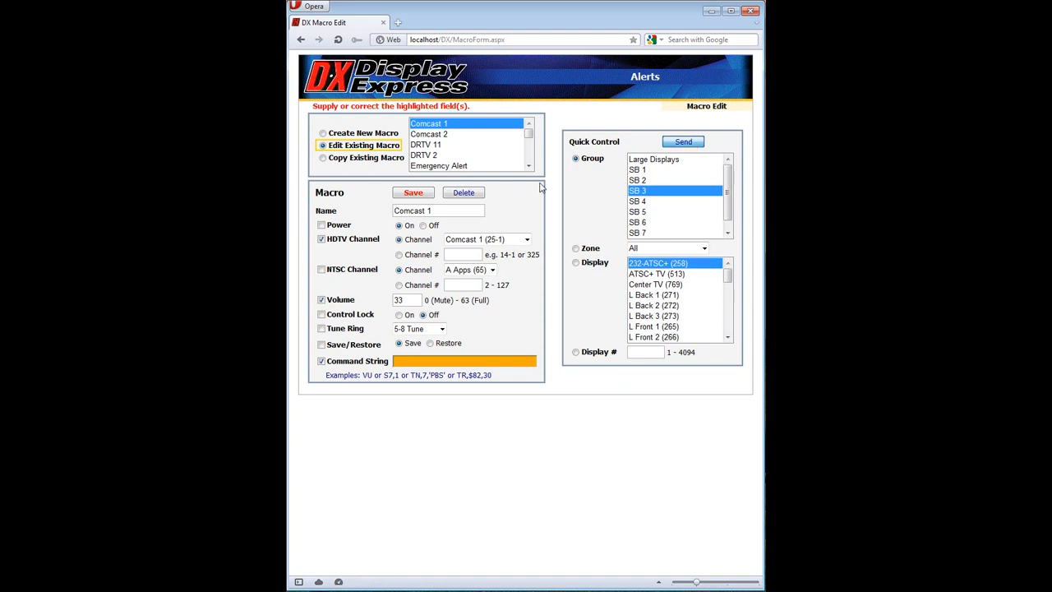
pyautogui.click(320, 362)
pyautogui.click(409, 196)
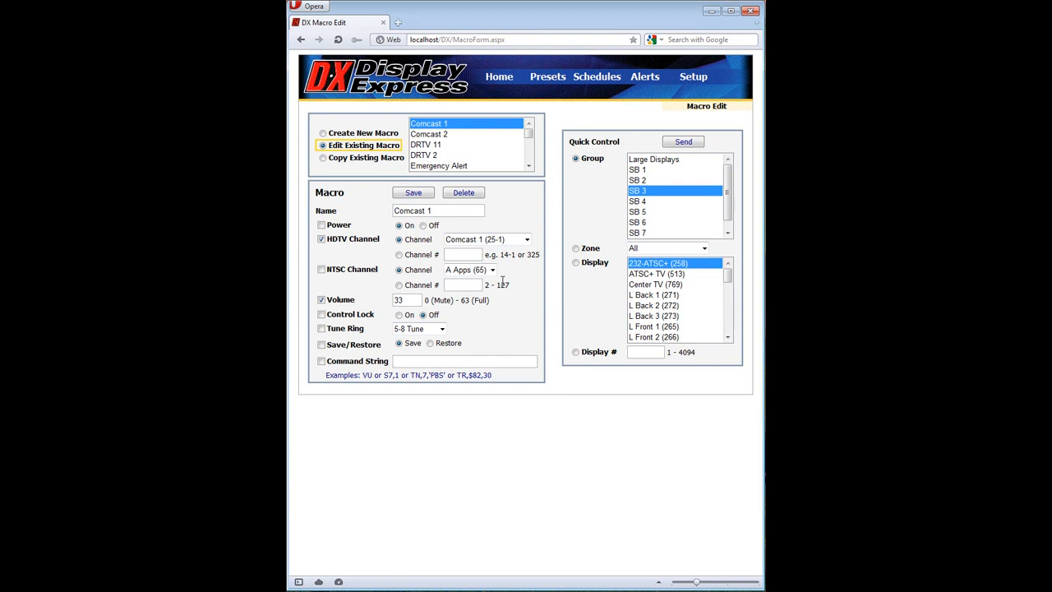
# Step: Open the system presets and choose a new system name as the backup option
pyautogui.moveTo(545, 82)
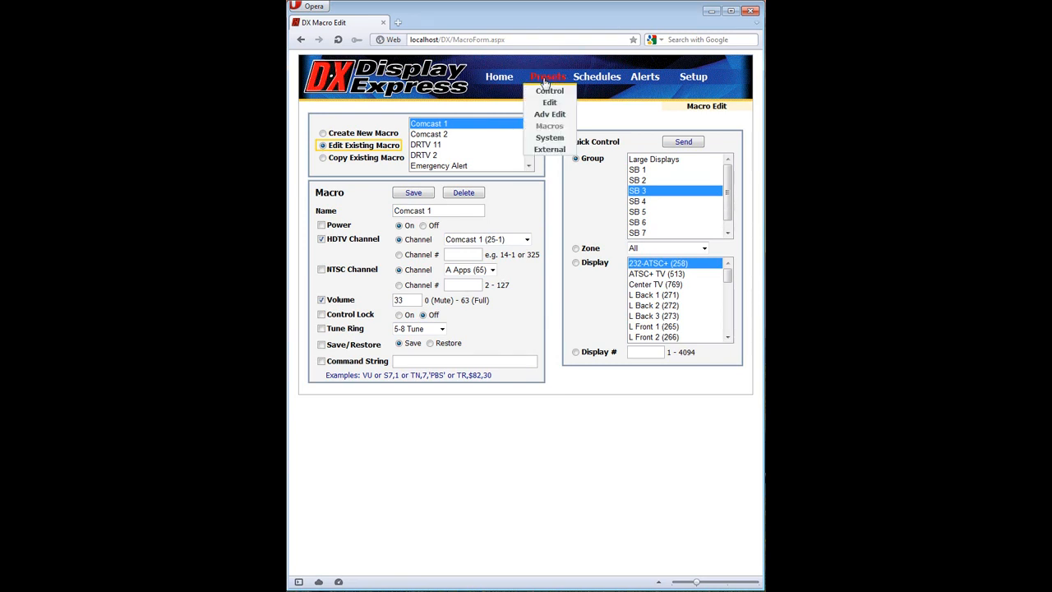
pyautogui.click(546, 139)
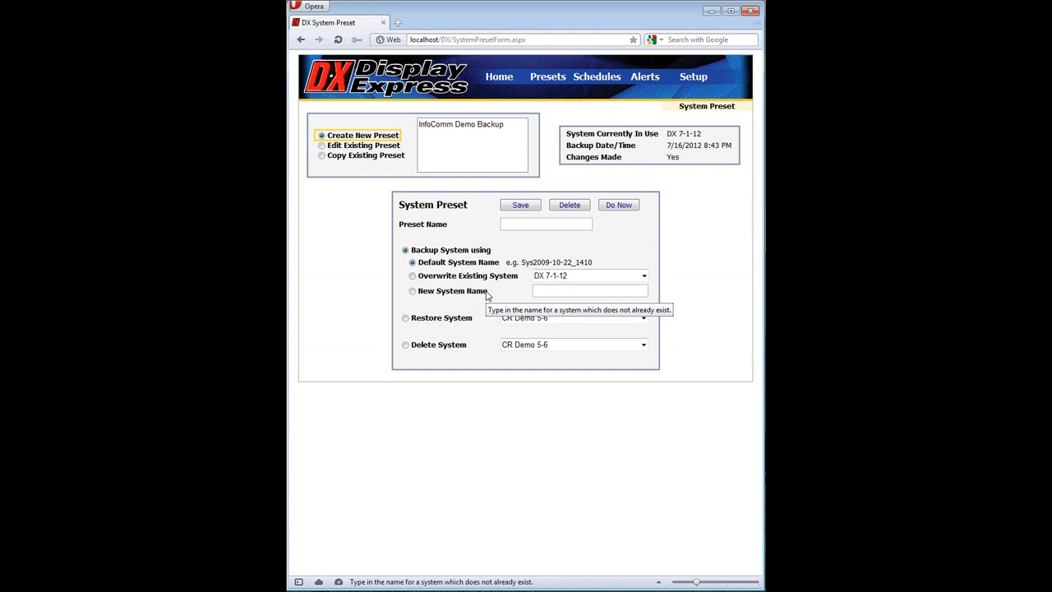
pyautogui.click(486, 294)
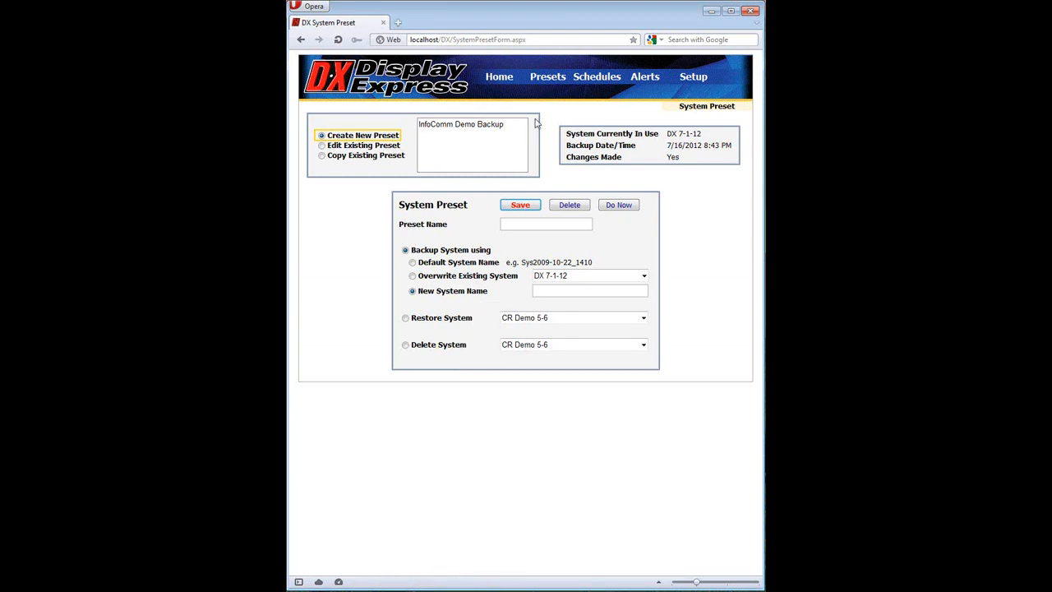
# Step: Open the external presets and examine the IP address and command string of Proj 2 On
pyautogui.moveTo(557, 76)
pyautogui.click(559, 150)
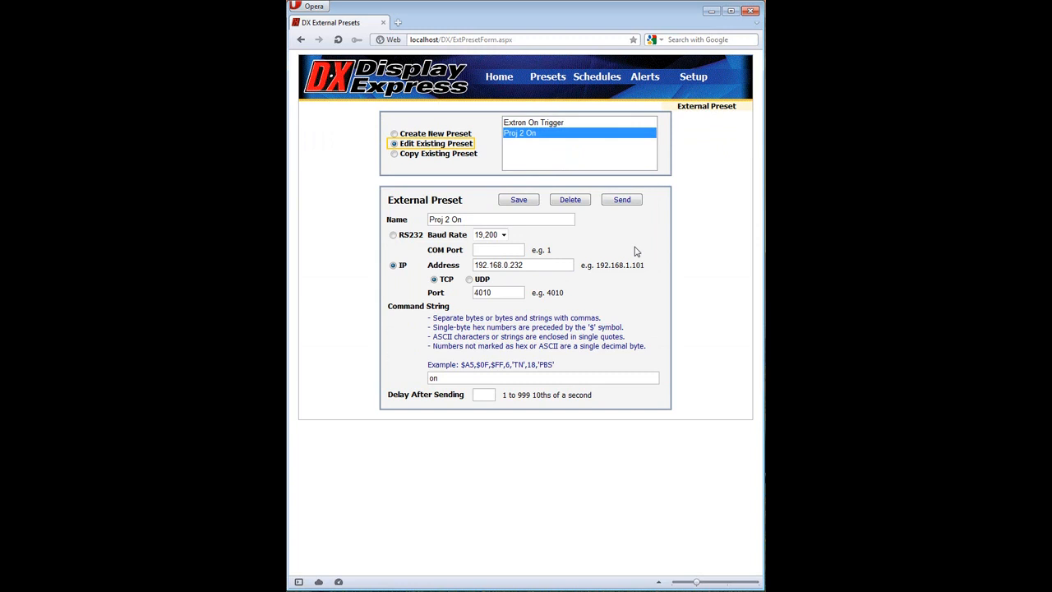
pyautogui.click(546, 268)
pyautogui.click(500, 378)
pyautogui.moveTo(570, 81)
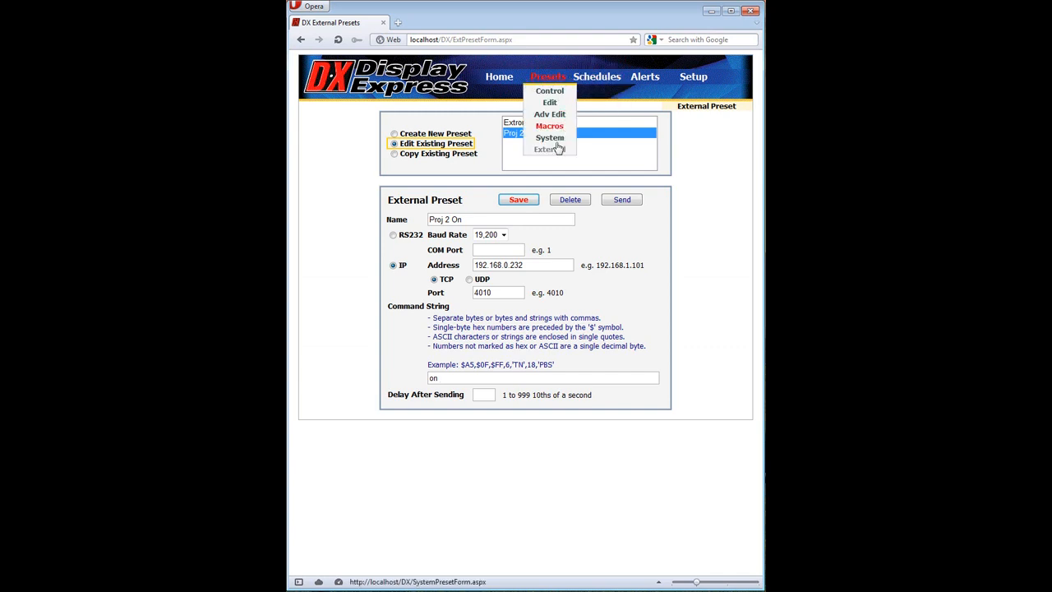